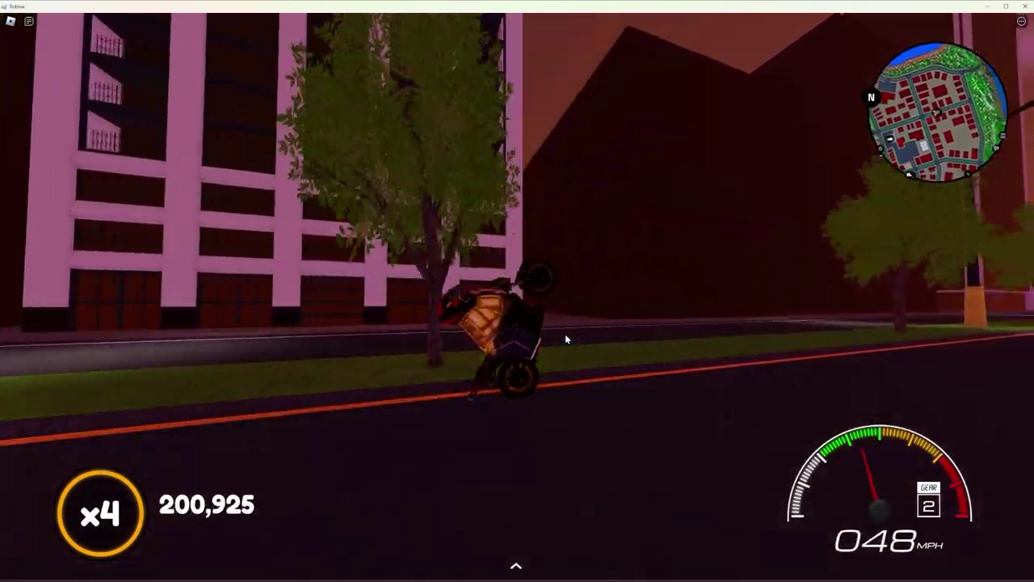
Step: Ride the wheelieing motorbike through the city intersection and into the stunt park lot
key(d)
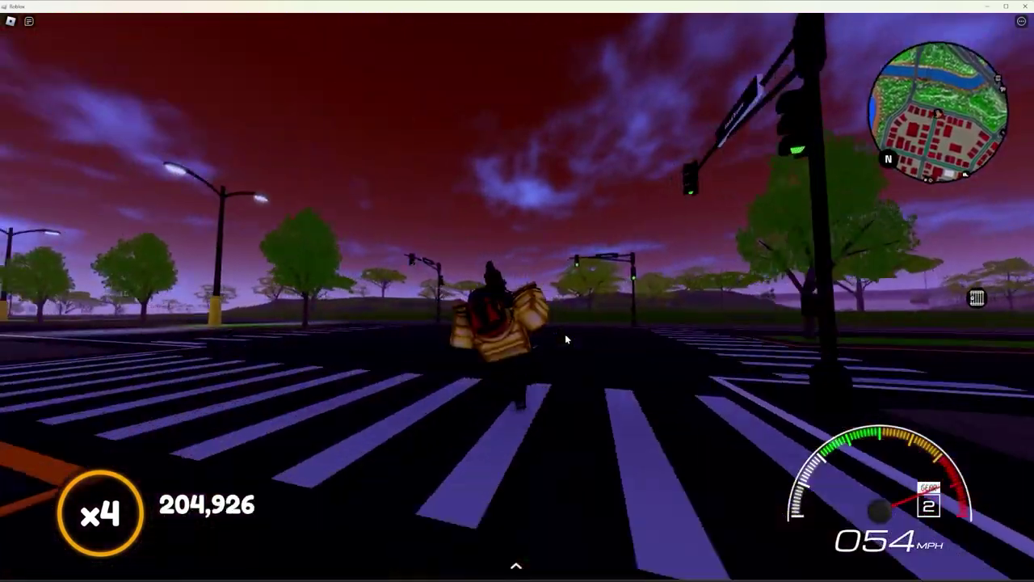
key(a)
key(a)
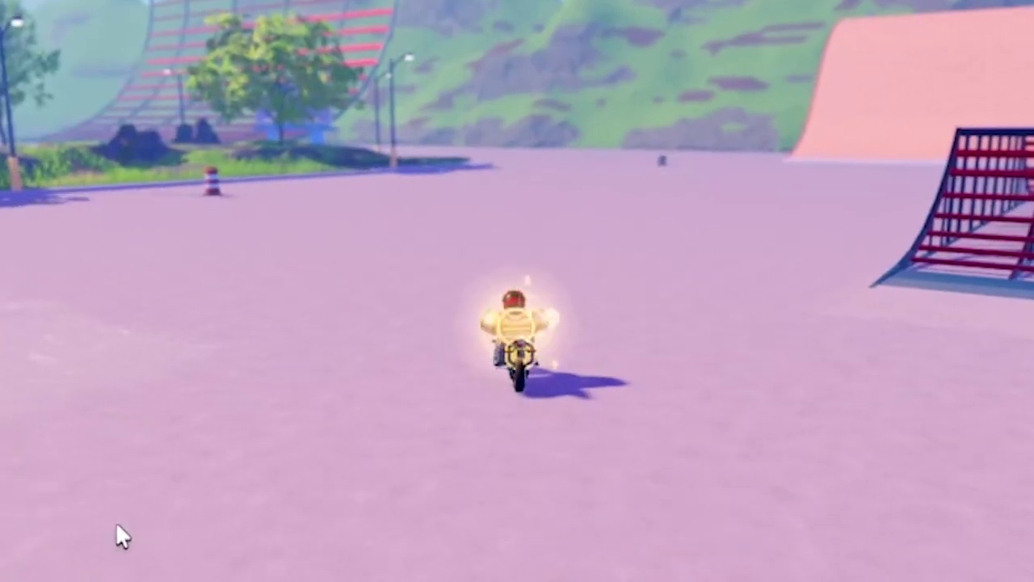
key(d)
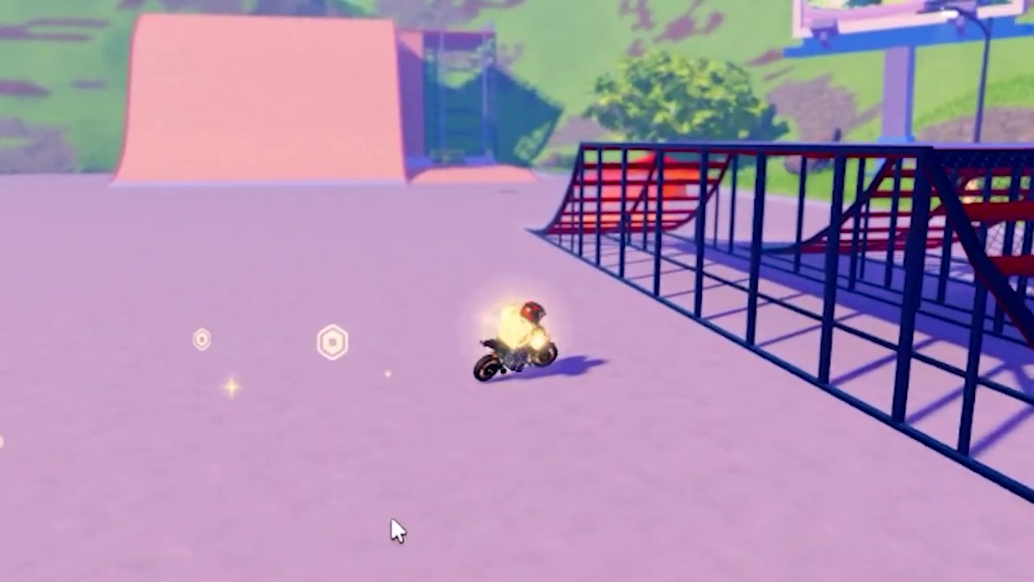
key(a)
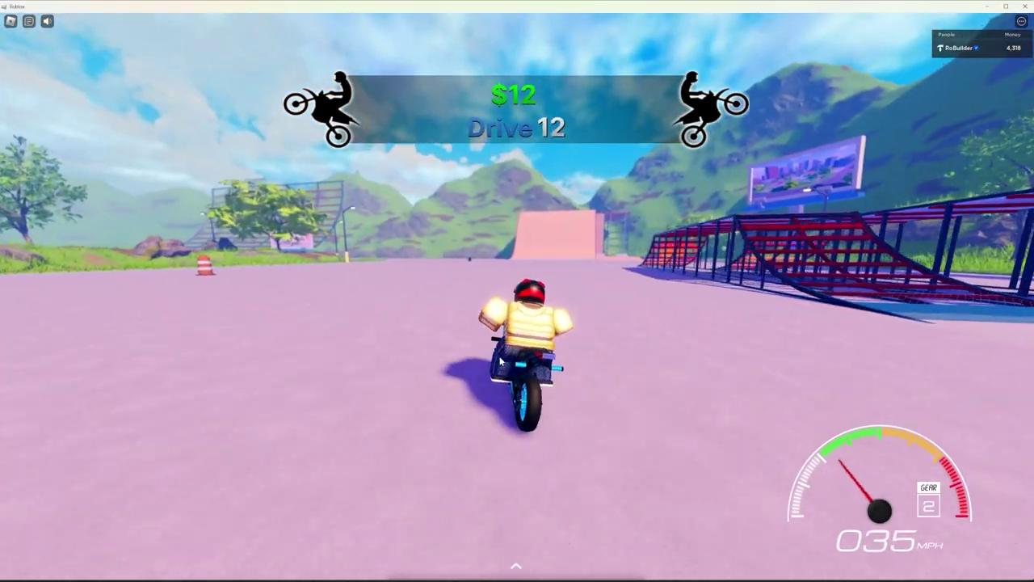
Step: Pull a wheelie, smash the cone, then drop into a stoppie for extra trick cash
key(shift)
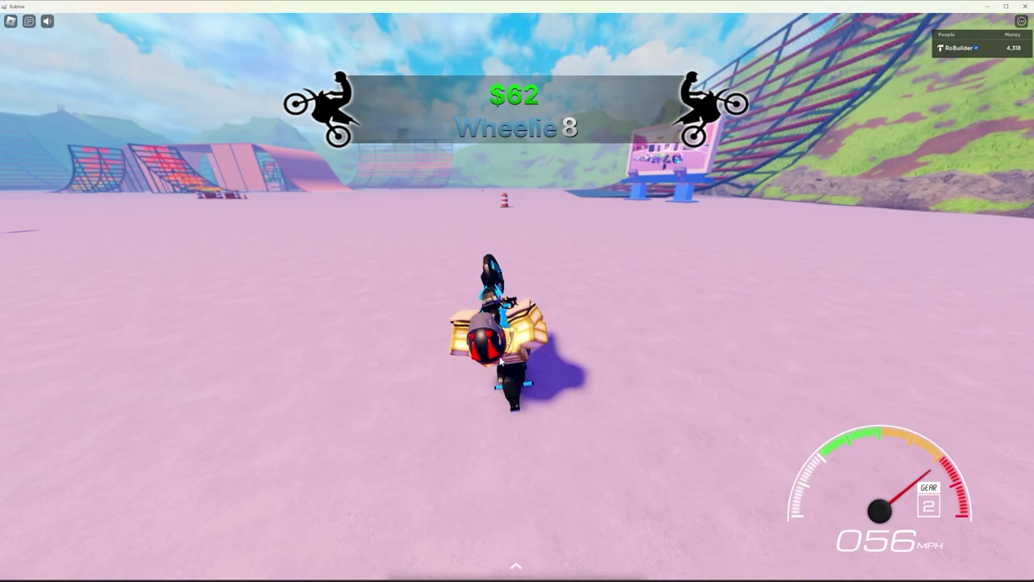
key(d)
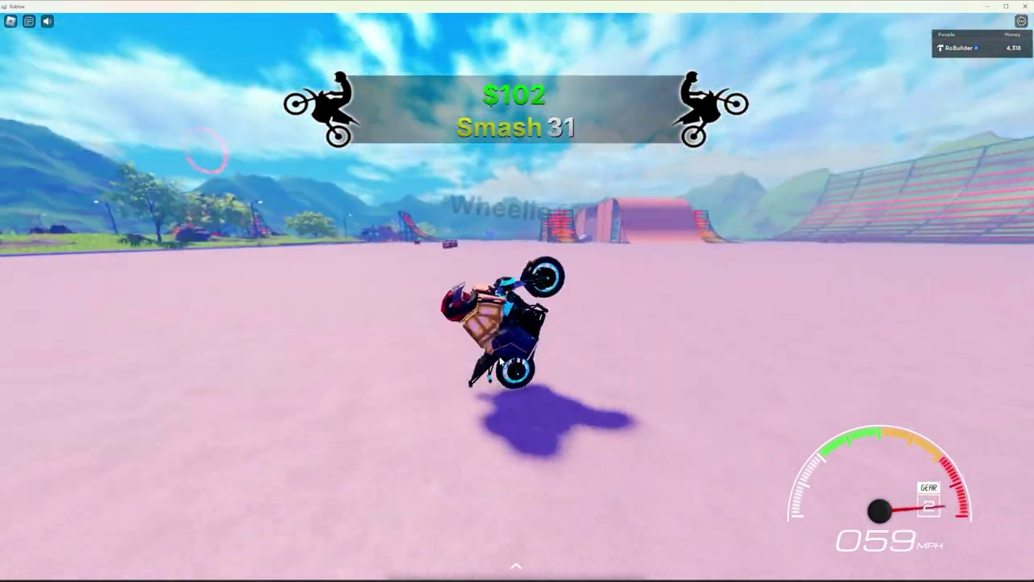
key(ctrl)
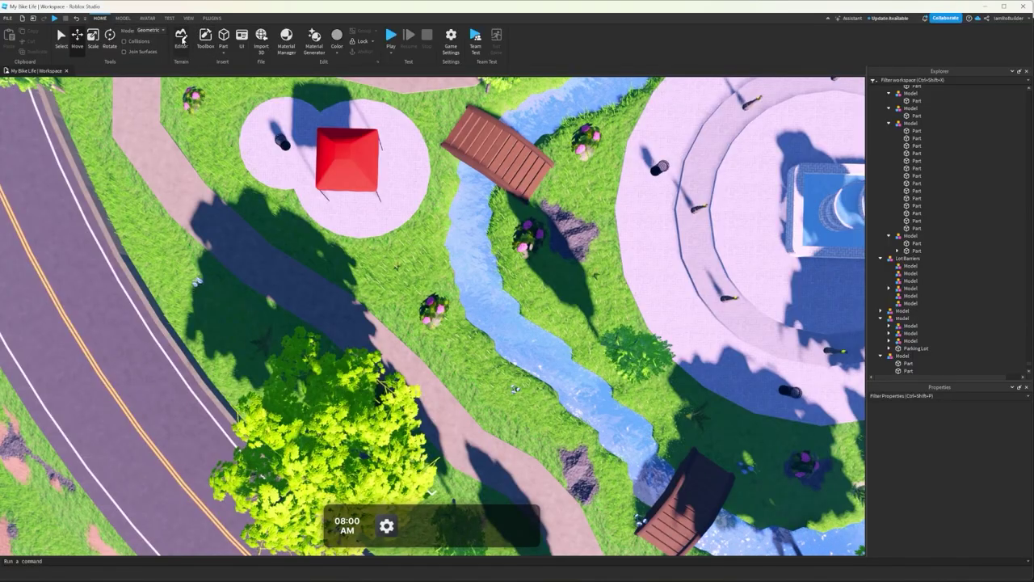
Step: Open the Terrain Editor tools and move the camera to face the park fountain
click(182, 39)
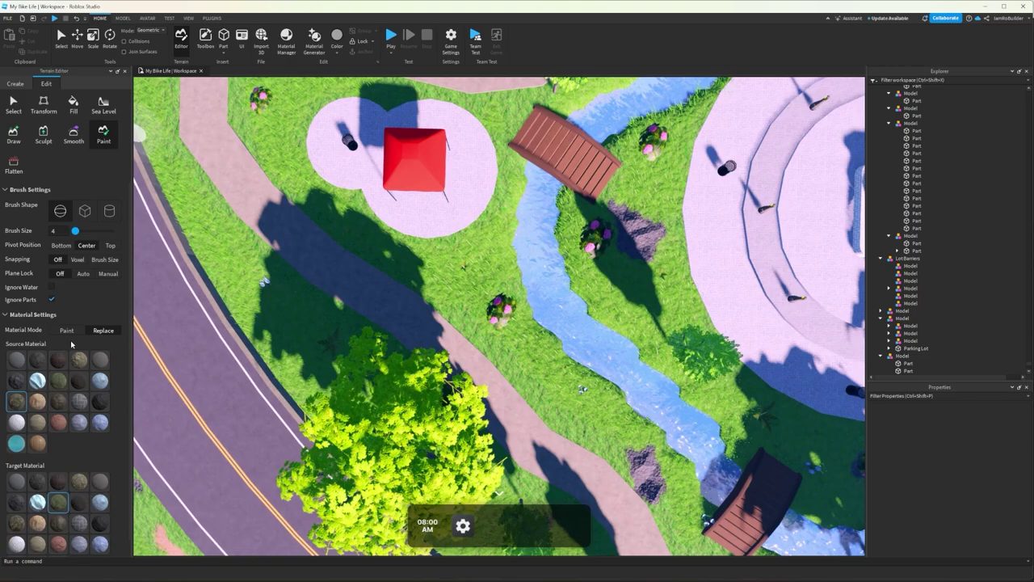
key(w)
key(d)
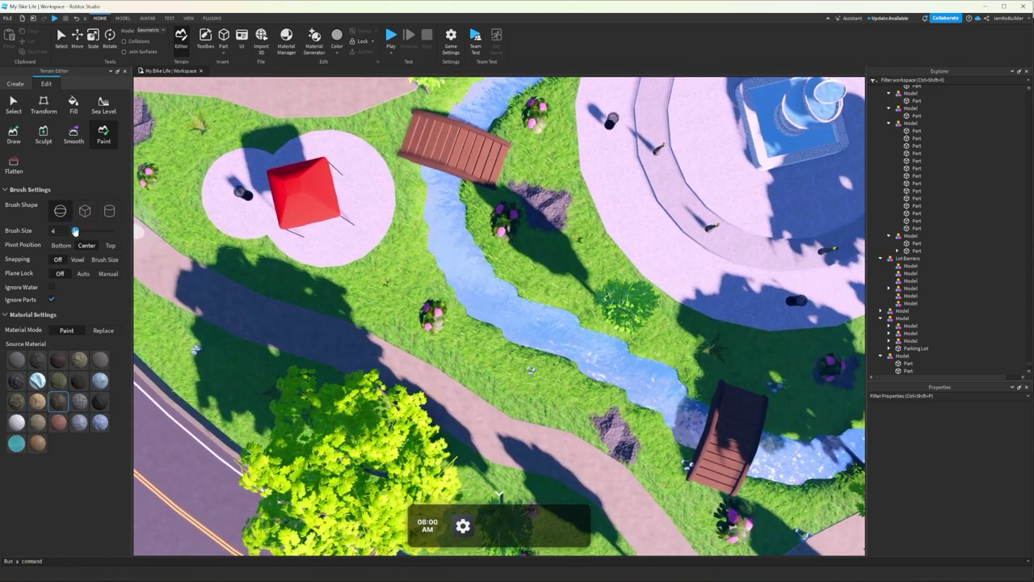
right_drag(373, 252, 535, 240)
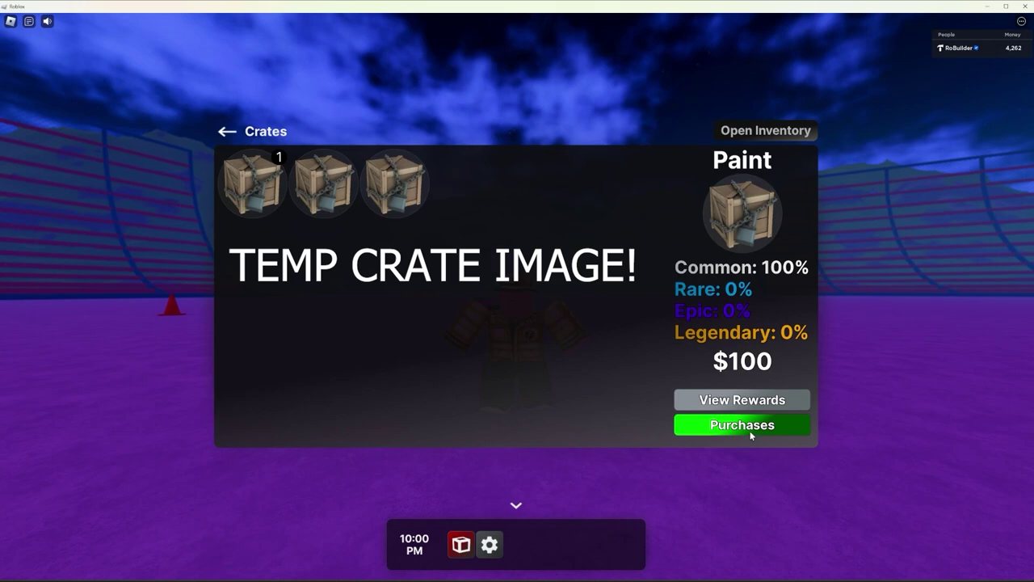
Step: Switch to the owned crates inventory and open a Paint crate to spin for a reward
click(780, 132)
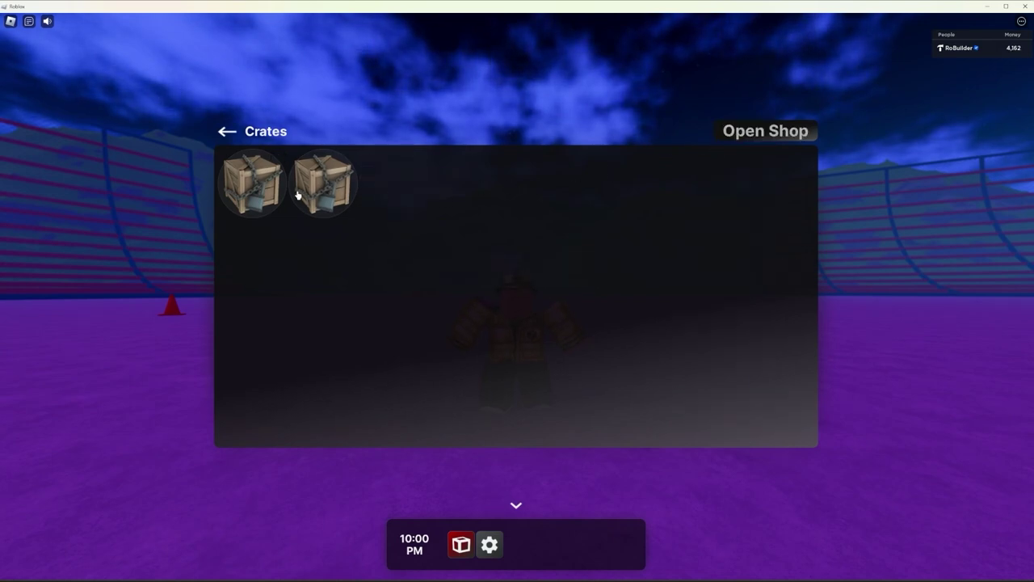
click(301, 195)
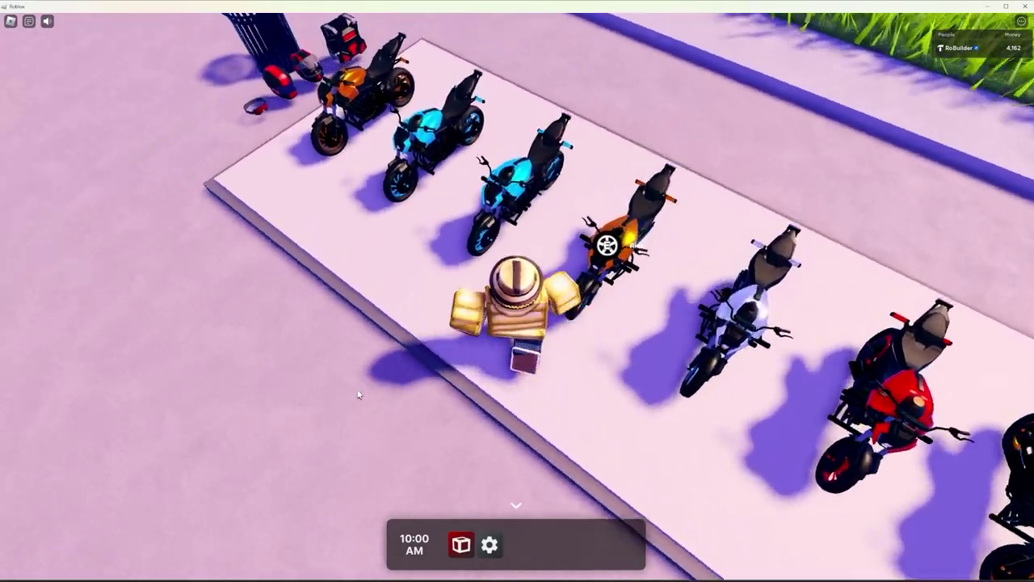
Step: Ride the blue motorbike off the pad, then walk from the crash back to the parking pad
key(e)
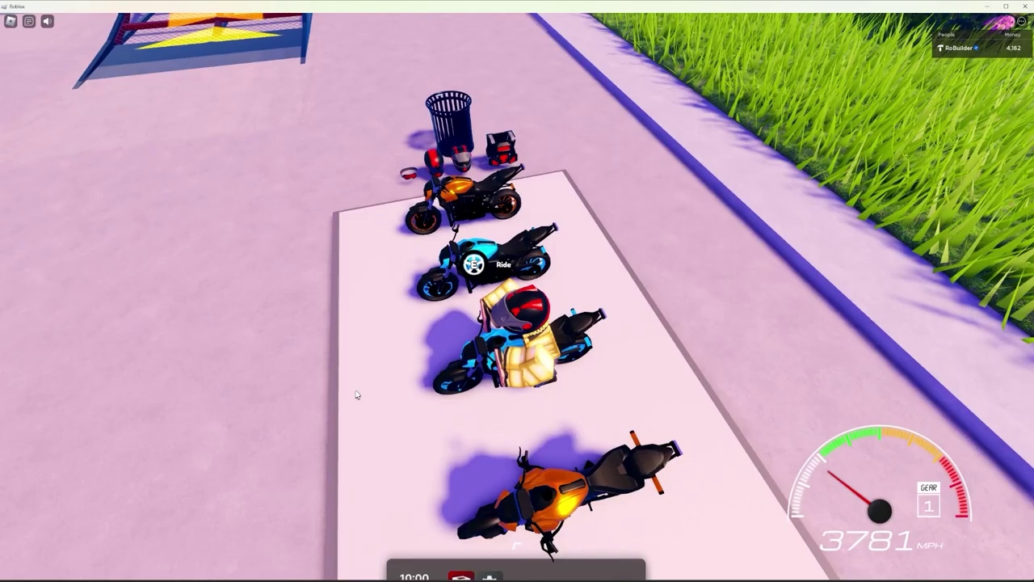
key(w)
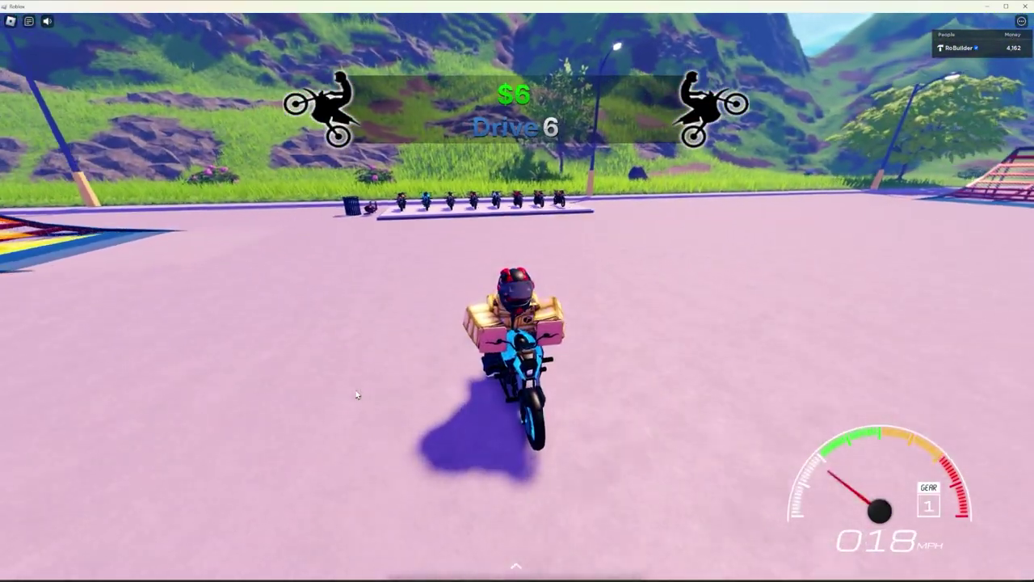
key(w)
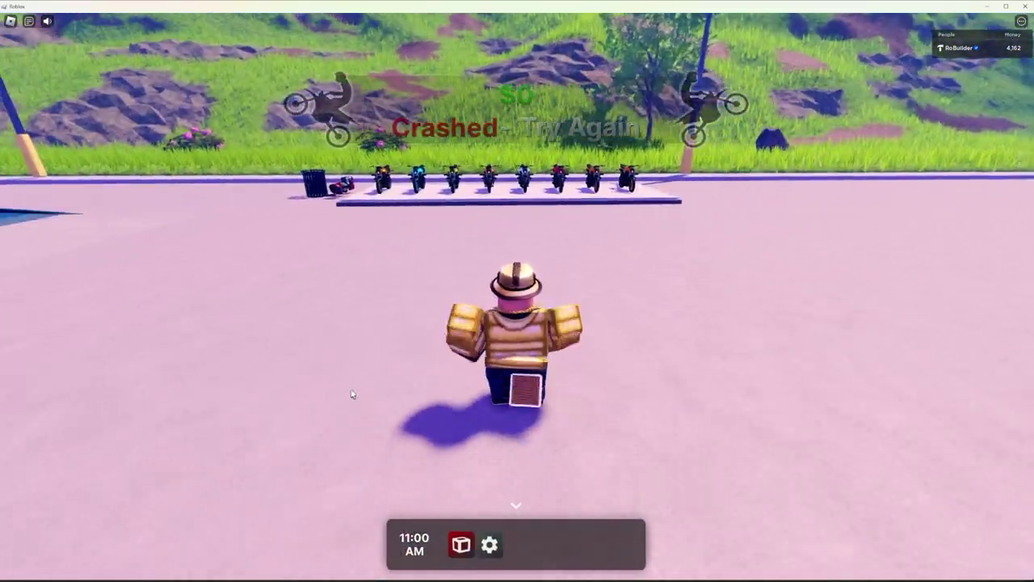
key(w)
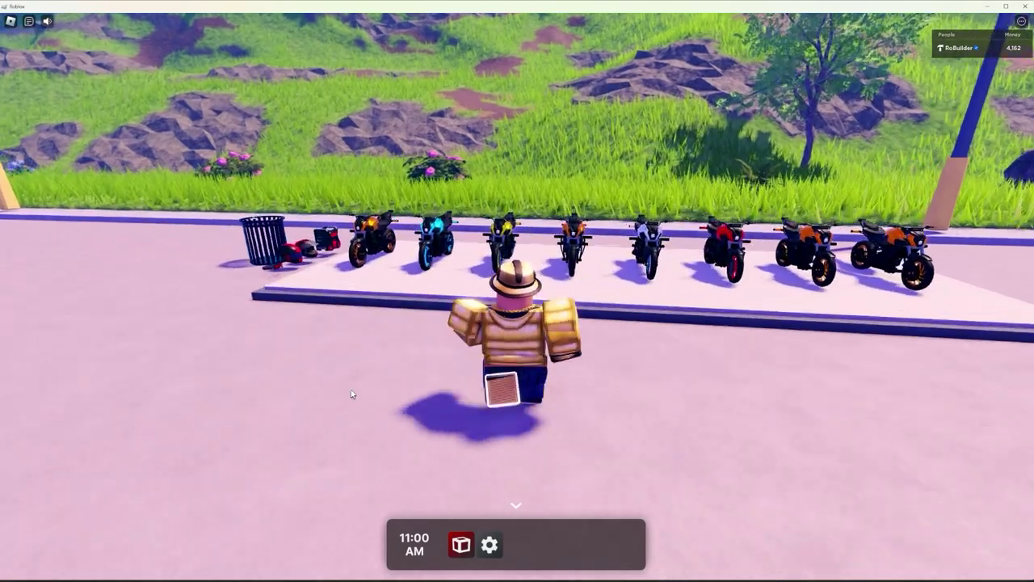
Step: Mount the yellow motorbike, launch off the ramps and hold a wheelie while turning left
key(e)
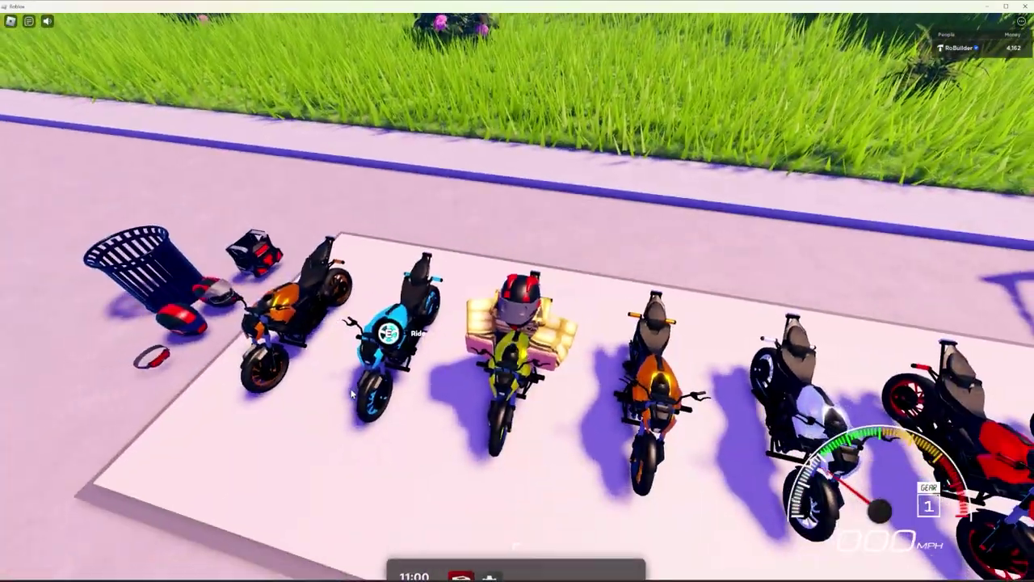
key(w)
key(w)
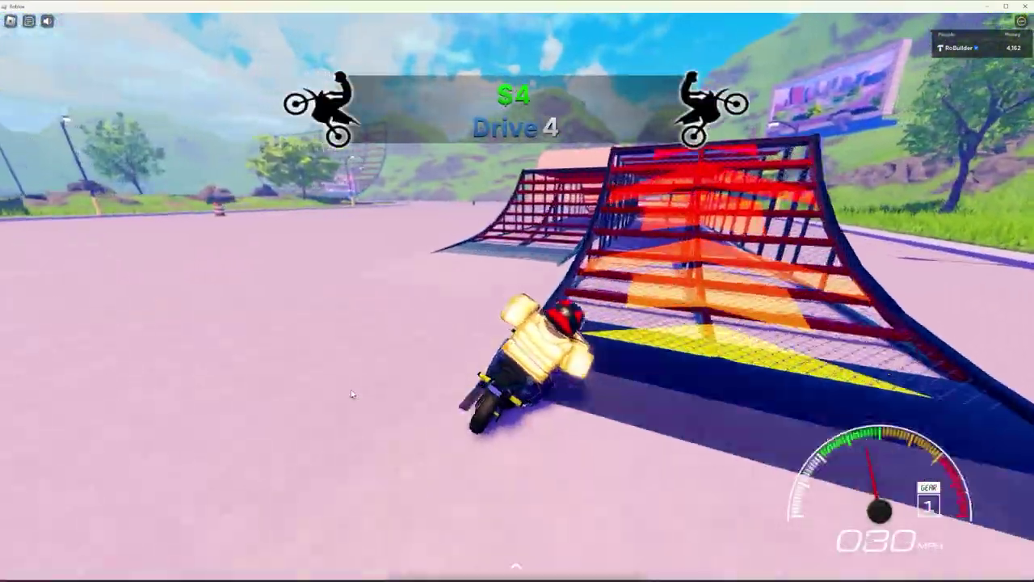
key(w)
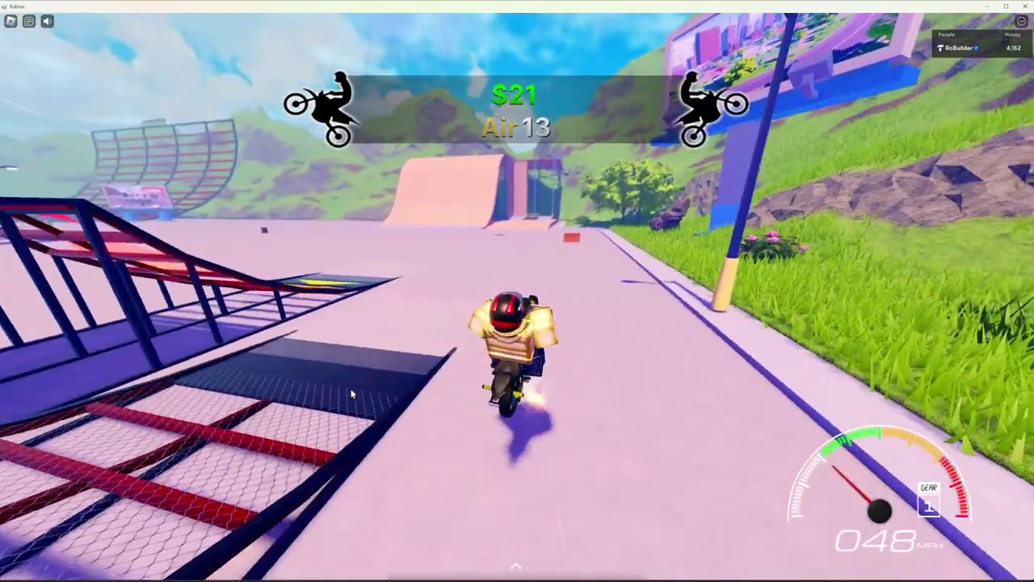
key(a)
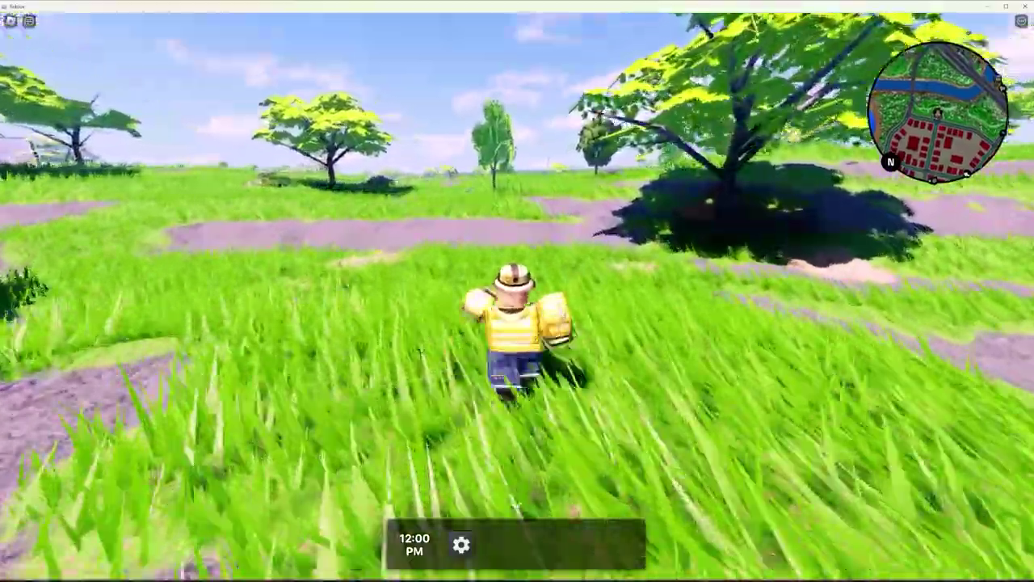
Step: Run across the grass, wade the river to the far bank and continue through tall grass
key(w)
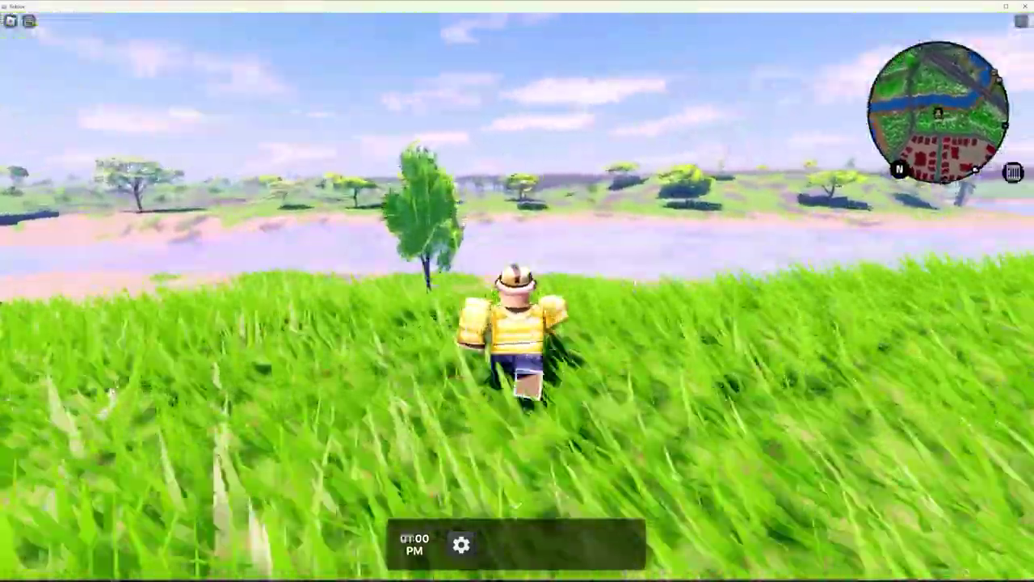
key(w)
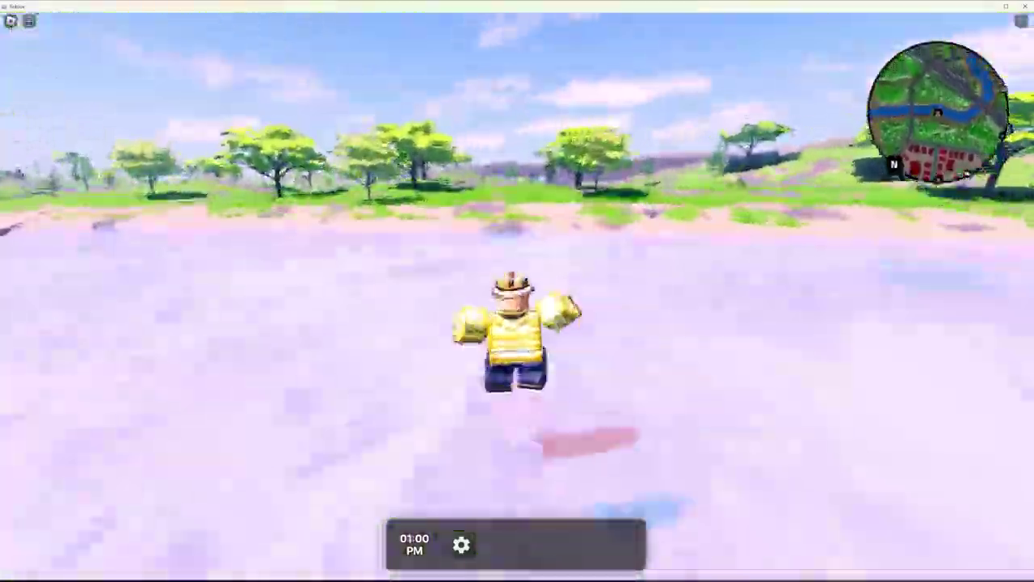
key(w)
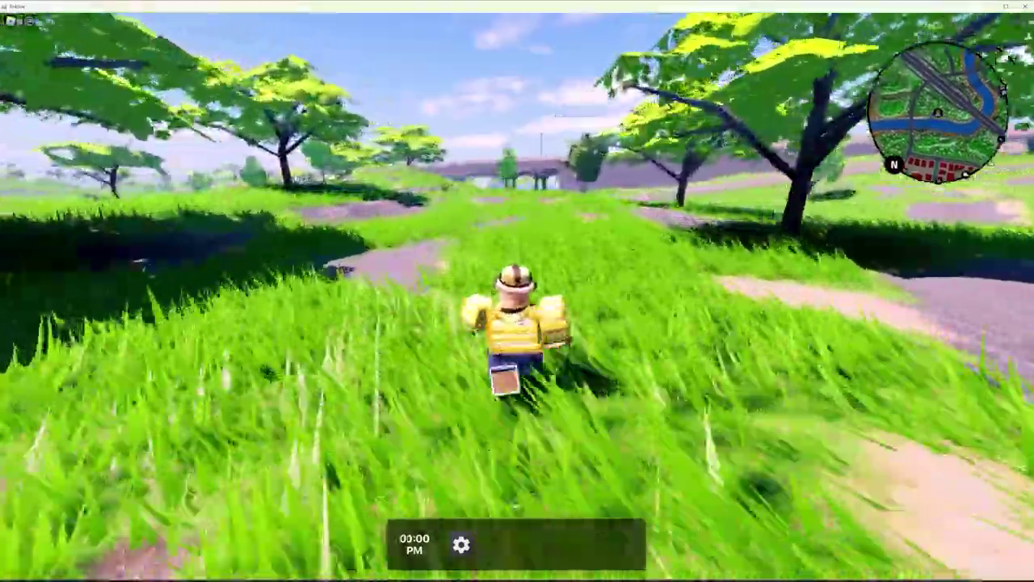
key(w)
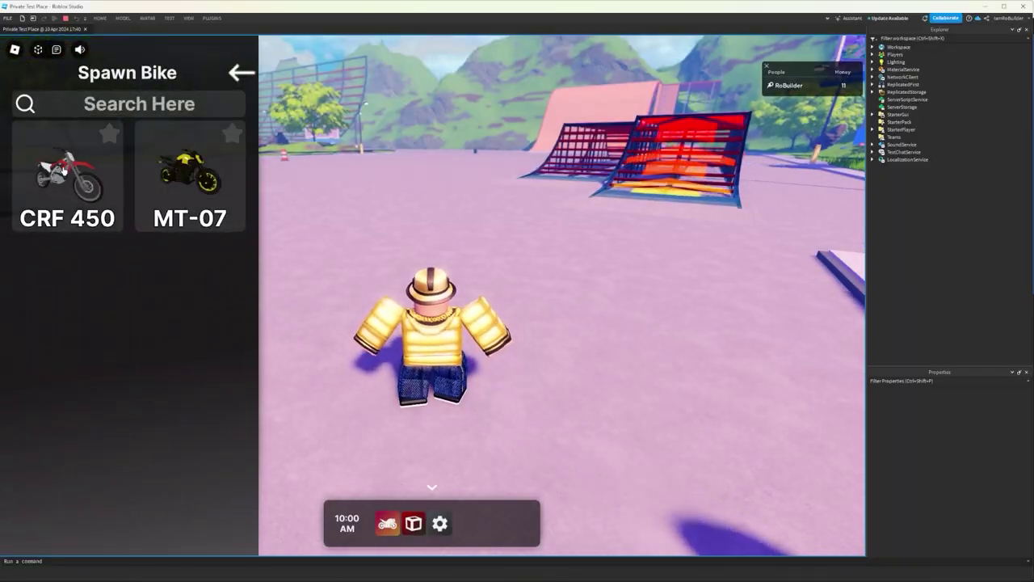
Step: Spawn a CRF 450 and ride it off the ramp, then spawn a yellow MT-07 from Spawn Bike
click(70, 174)
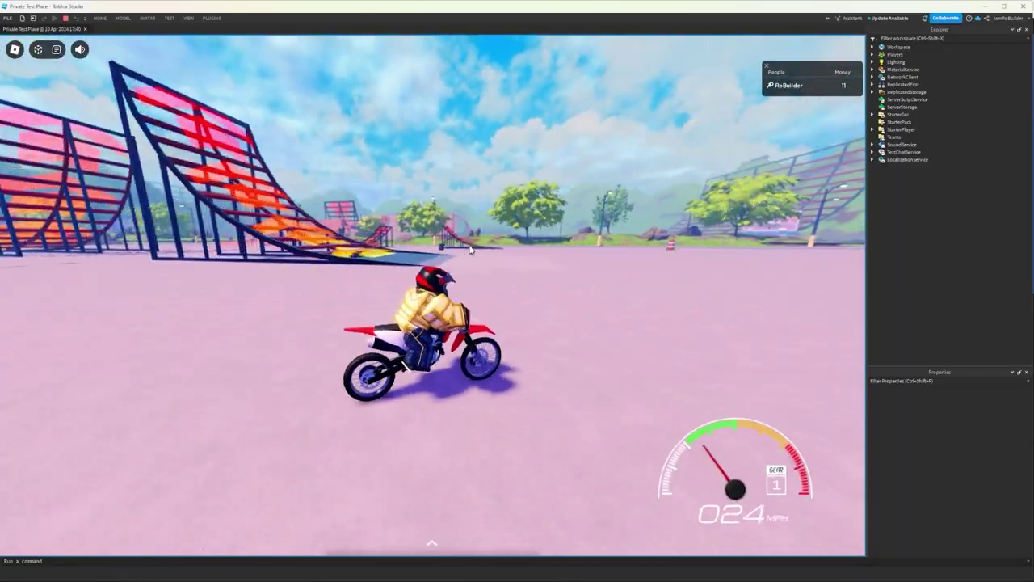
key(w)
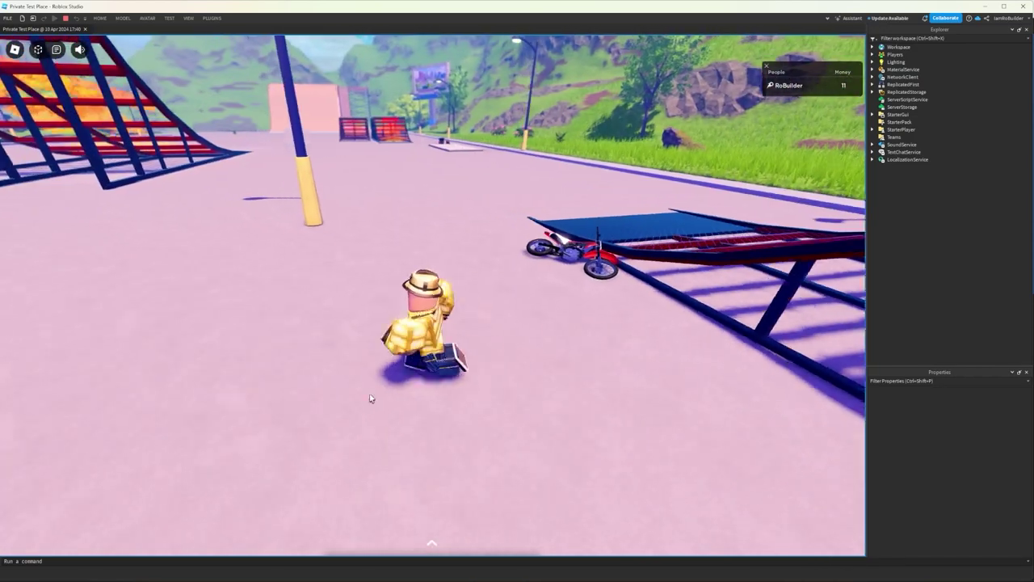
click(432, 543)
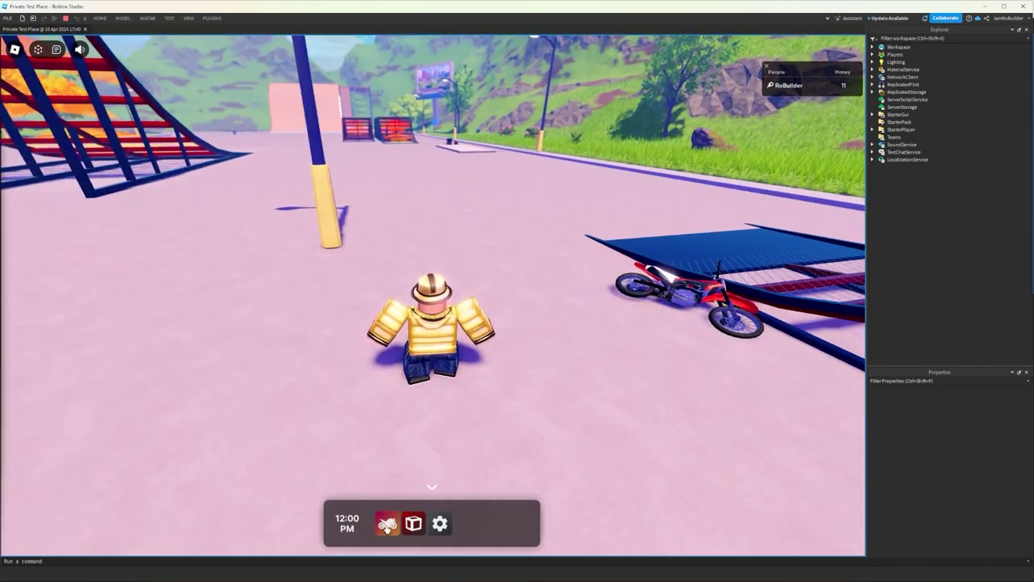
click(388, 522)
click(81, 182)
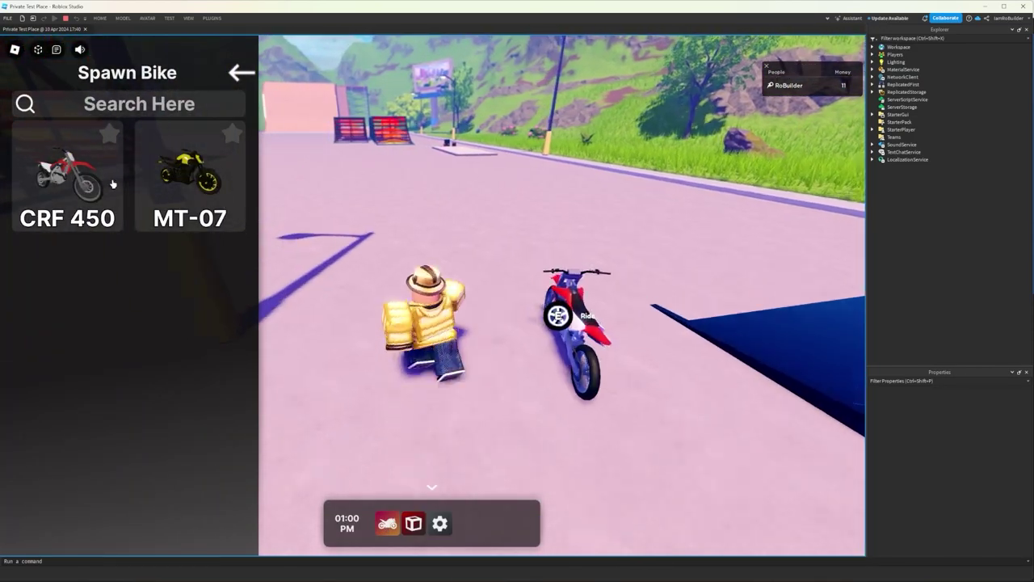
click(189, 174)
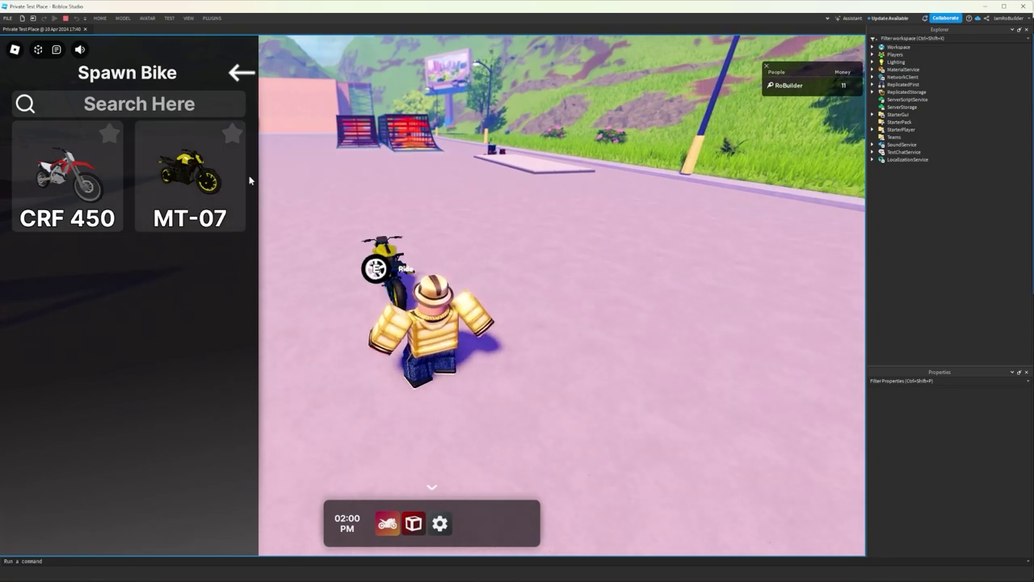